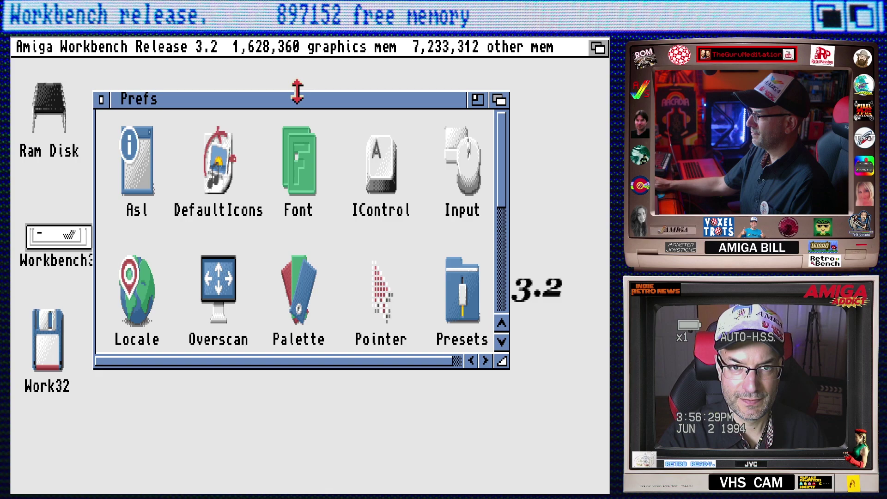
# Move the Prefs drawer up and stretch it to the screen bottom to reveal a third icon row.
pyautogui.moveTo(297, 65); pyautogui.dragTo(297, 65)
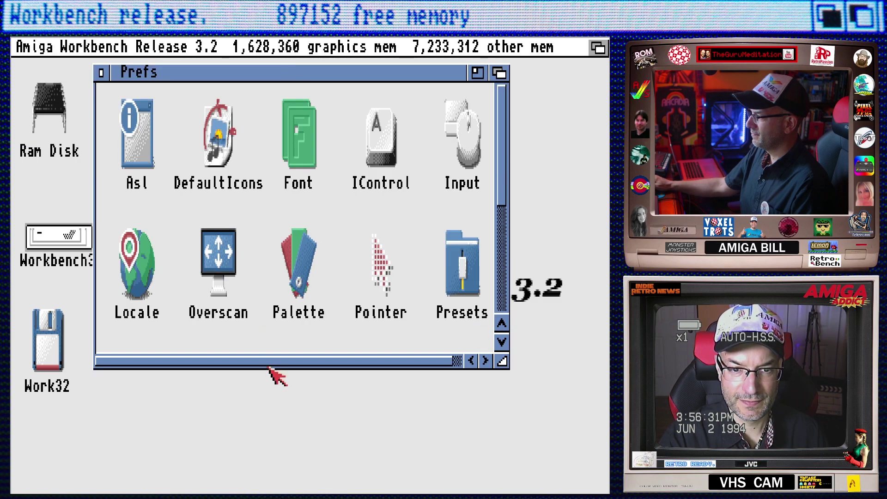
pyautogui.moveTo(268, 382); pyautogui.dragTo(269, 485)
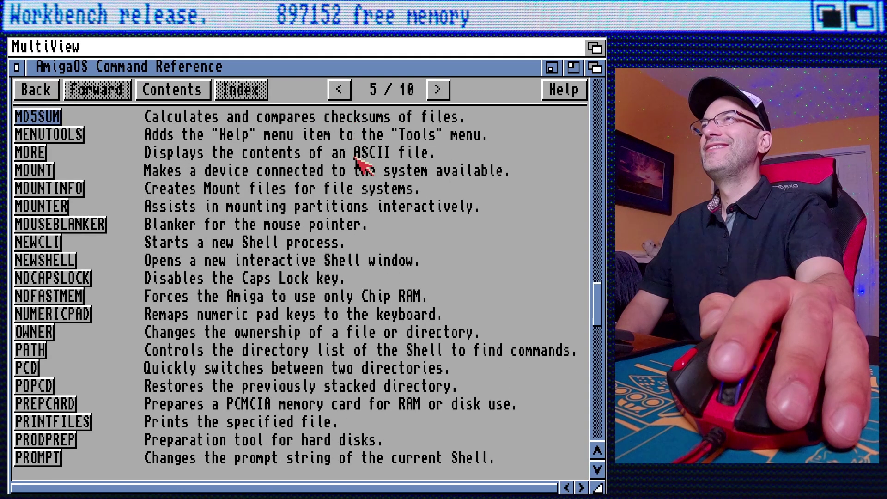
# Scroll the MultiView Command Reference down to its last entry, WHICH.
pyautogui.scroll(-7, 361, 163)
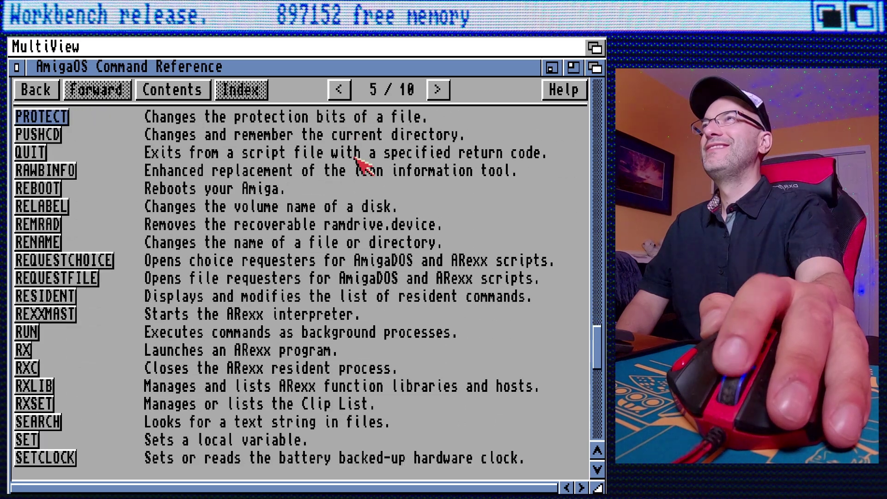
pyautogui.scroll(-9, 362, 163)
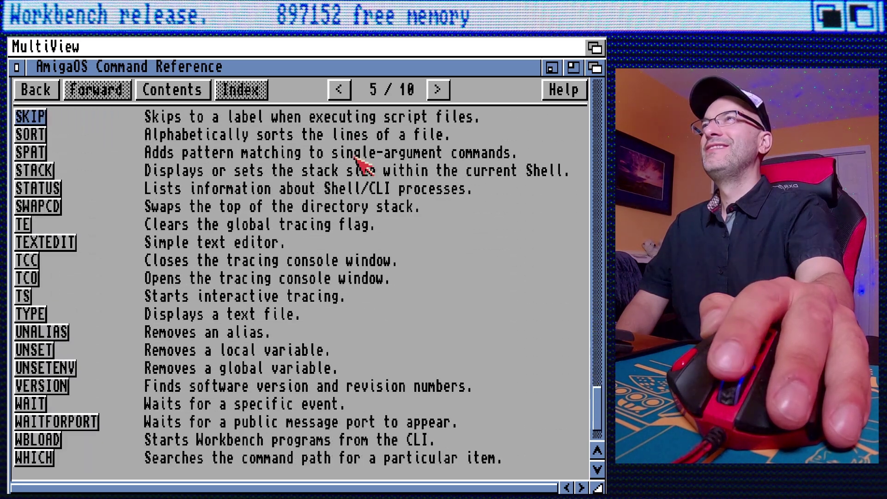
pyautogui.scroll(-2, 357, 157)
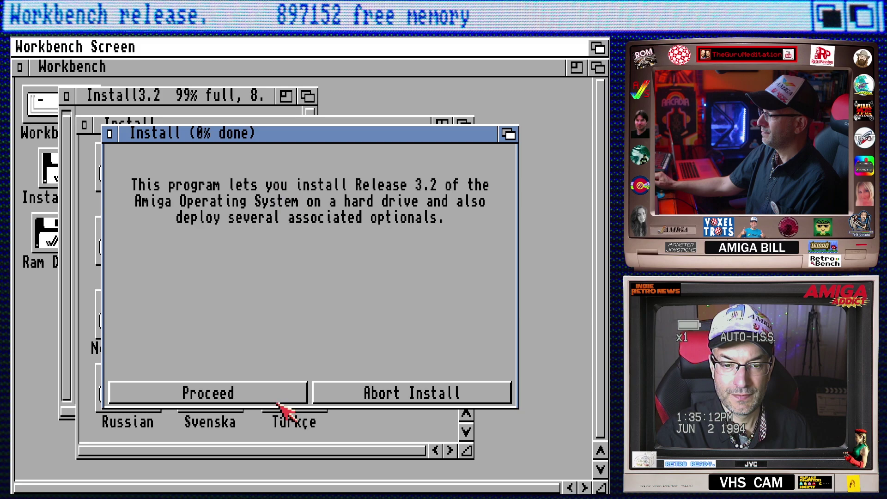
# Proceed past the introduction, keep Install Release 3.2, and confirm installing into Workbench32:.
pyautogui.click(277, 397)
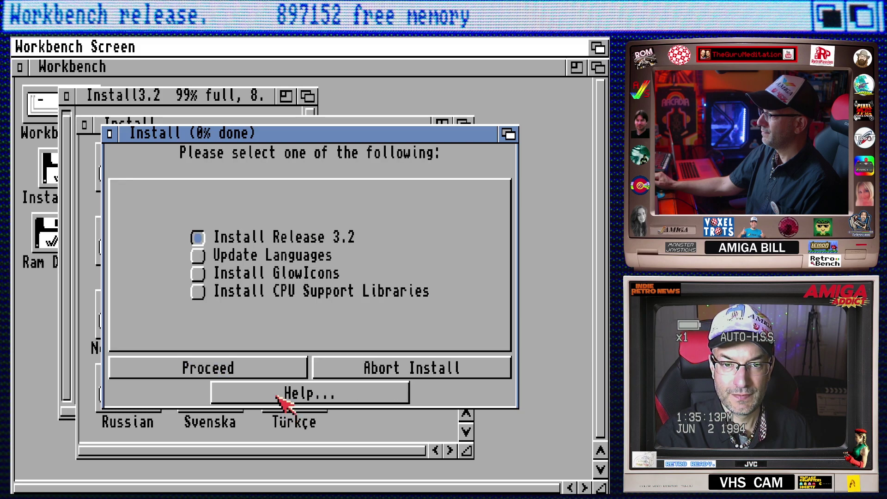
pyautogui.click(274, 368)
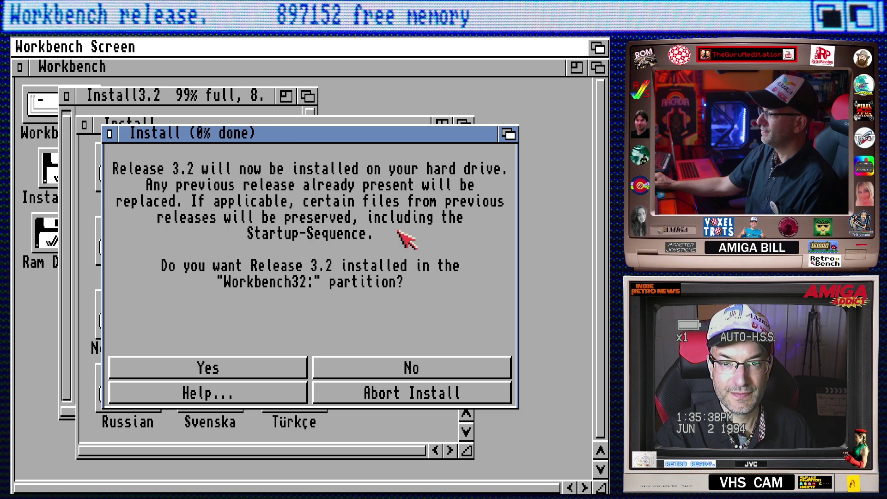
pyautogui.click(260, 367)
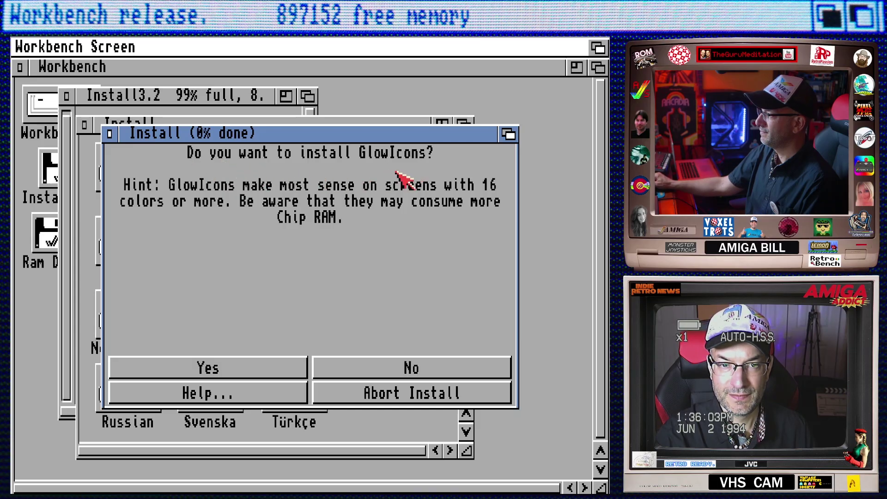
# Accept GlowIcons, then proceed with Install CPU Support Libraries.
pyautogui.click(264, 370)
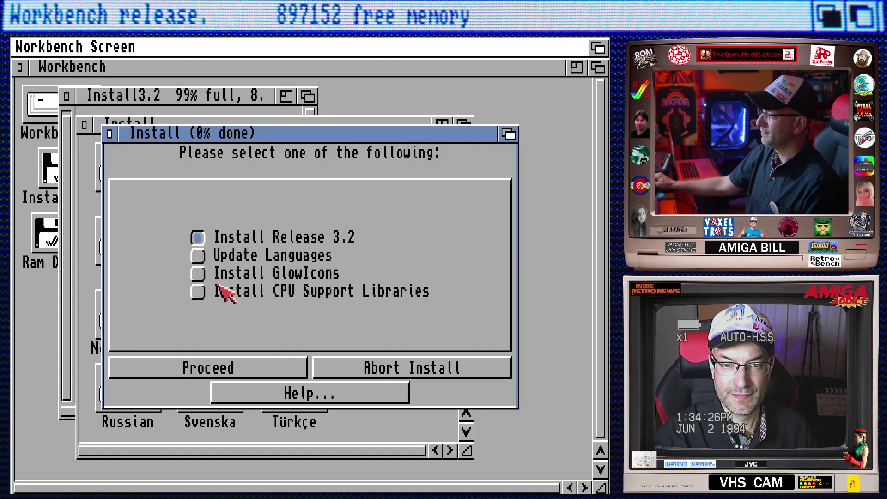
pyautogui.click(228, 363)
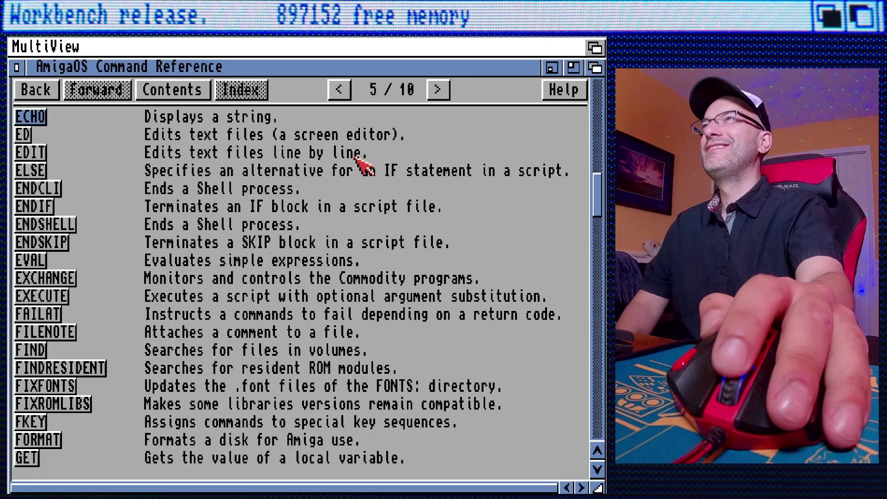
# Scroll the Command Reference from the ECHO entries down past LAB and LOCK.
pyautogui.scroll(-7, 361, 162)
pyautogui.scroll(-9, 362, 162)
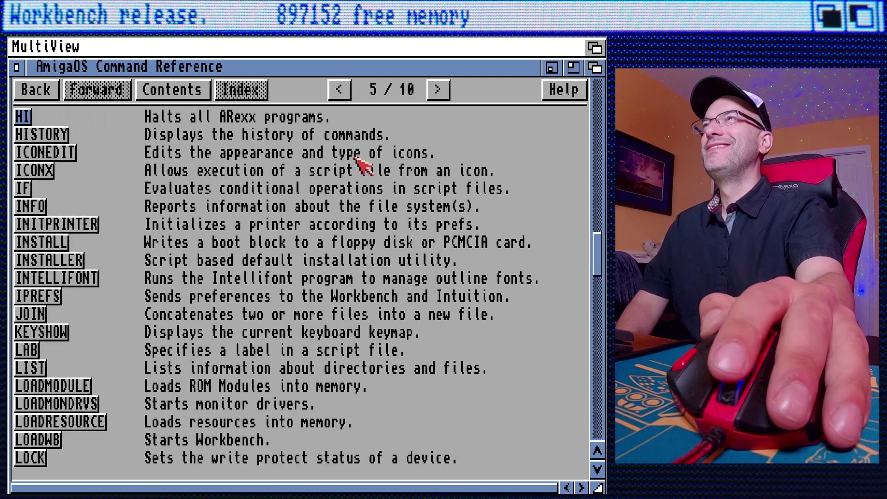
pyautogui.scroll(-7, 362, 163)
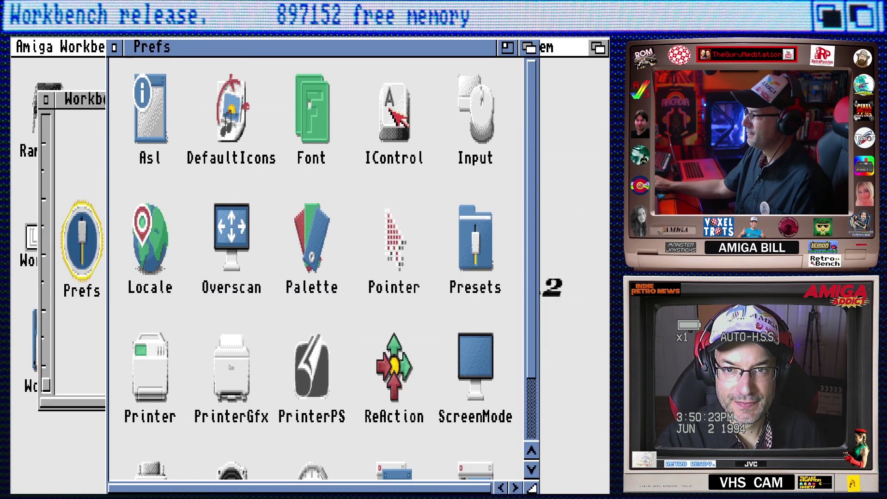
# Open IControl, stretch the Prefs drawer to the screen bottom, and tick Resizable From All Sides.
pyautogui.click(391, 108)
pyautogui.click(390, 109)
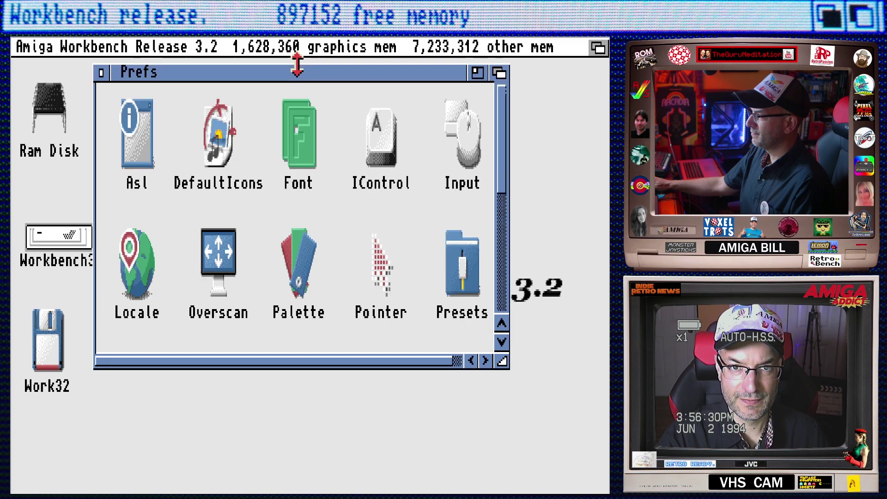
pyautogui.moveTo(268, 369); pyautogui.dragTo(268, 485)
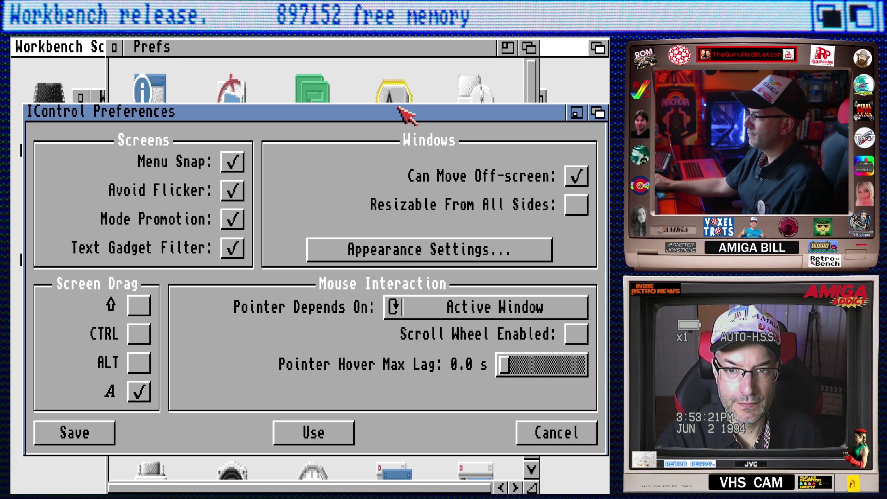
pyautogui.click(576, 205)
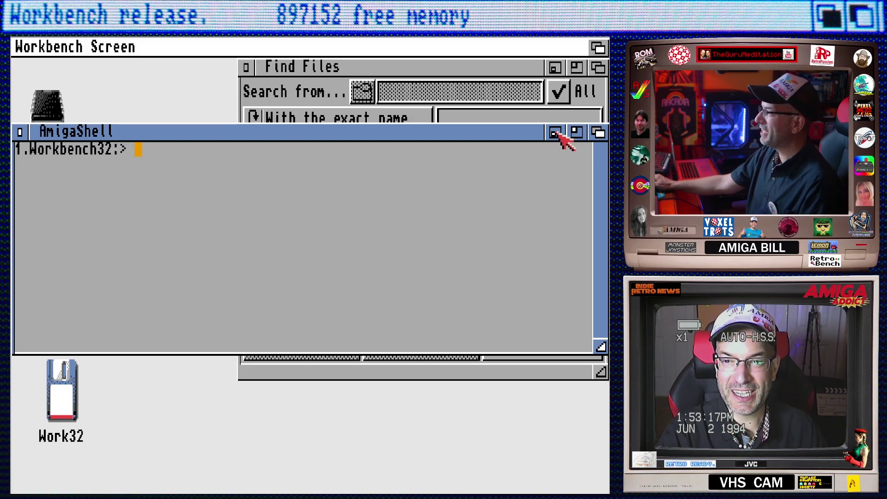
# Iconify the AmigaShell and Find Files windows, then reopen AmigaShell from its desktop icon.
pyautogui.click(553, 135)
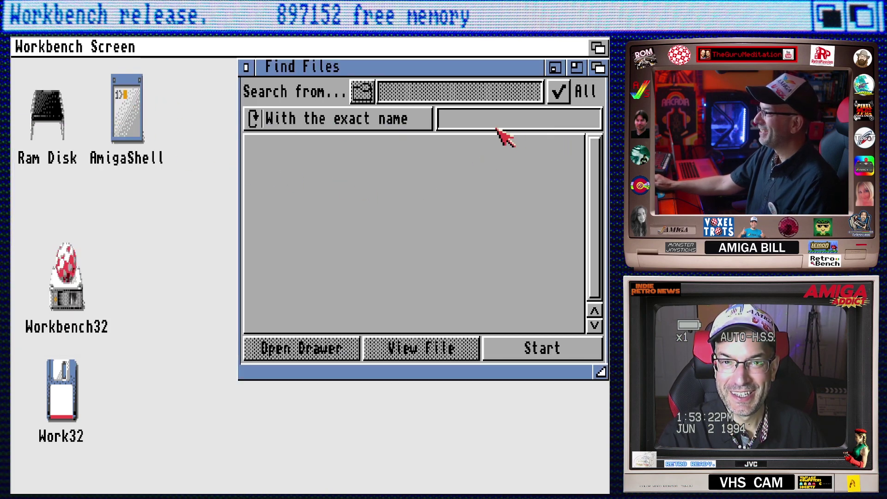
pyautogui.click(554, 68)
pyautogui.click(294, 146)
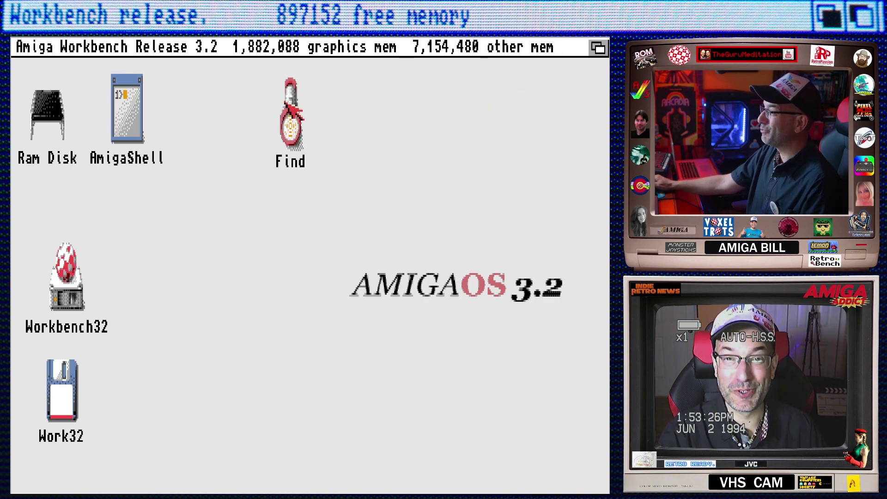
pyautogui.doubleClick(119, 104)
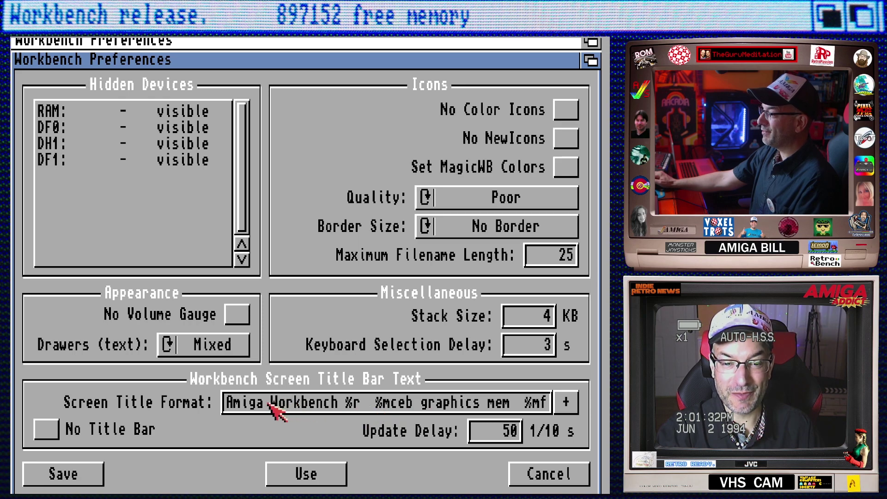
# Insert the user's name after 'Amiga' in Screen Title Format and apply it with Use.
pyautogui.write('Bill')
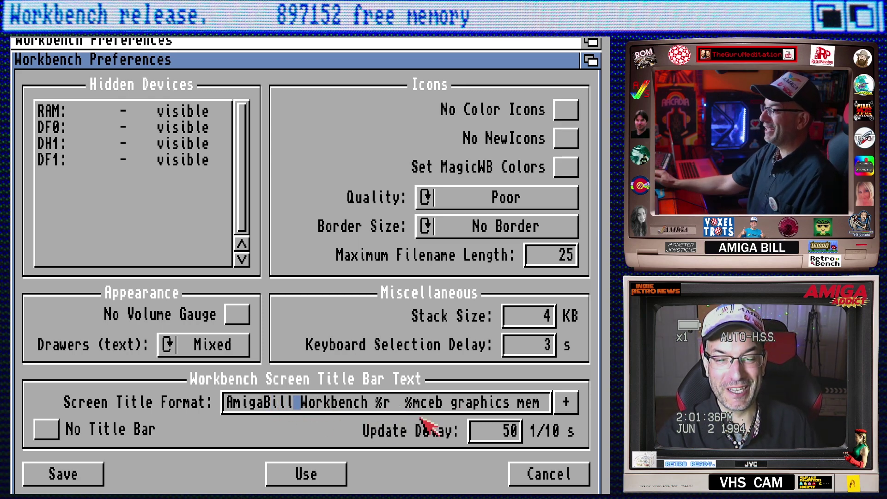
pyautogui.click(318, 473)
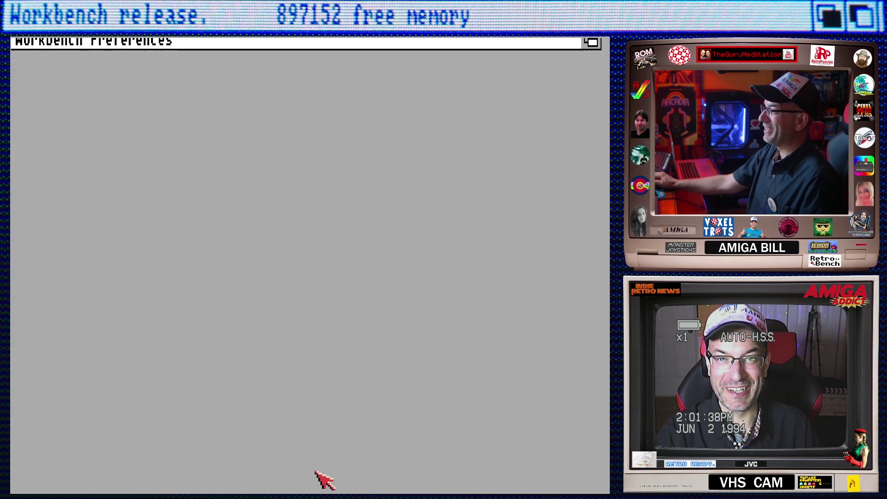
# Close the Prefs drawer and page MultiView forward three pages to the AmigaOS Command Reference.
pyautogui.click(114, 48)
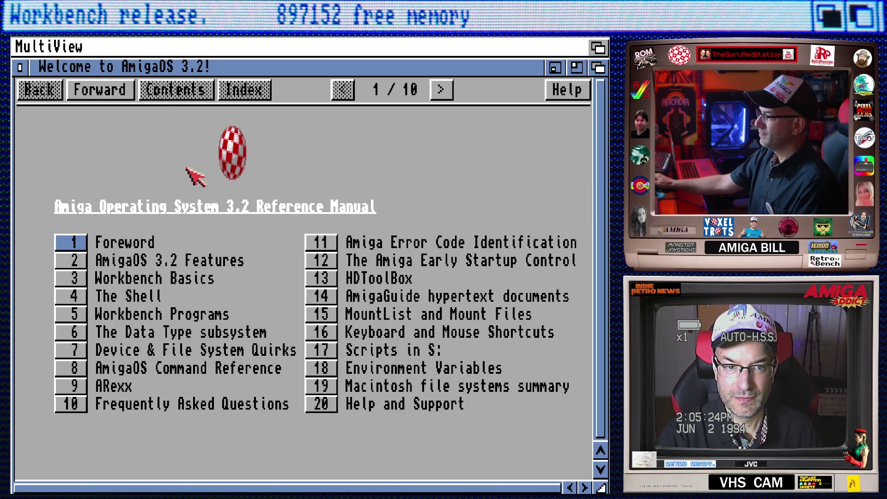
pyautogui.click(452, 89)
pyautogui.click(452, 90)
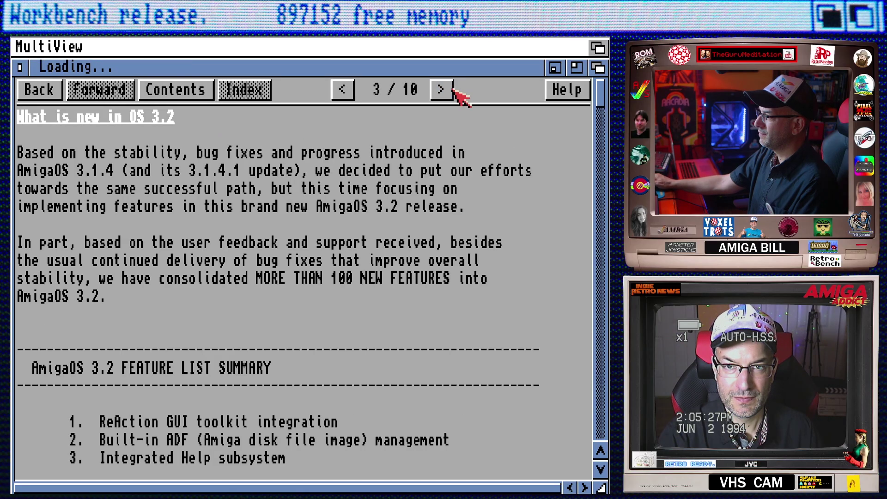
pyautogui.click(447, 90)
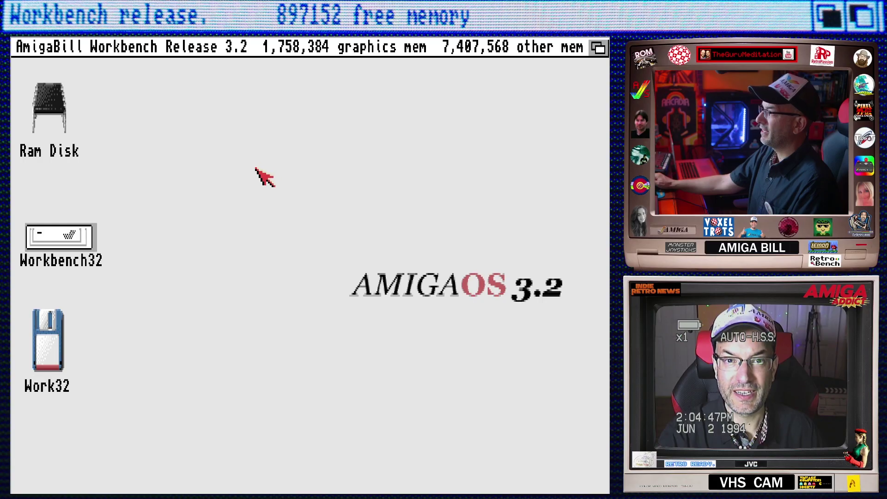
# Open the built-in Workbench help from the Tools menu.
pyautogui.moveTo(255, 168); pyautogui.dragTo(242, 106)
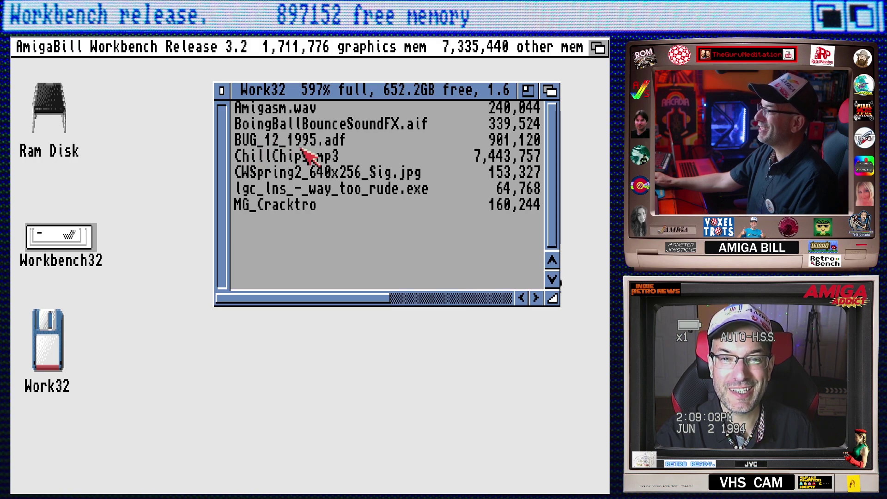
pyautogui.doubleClick(258, 138)
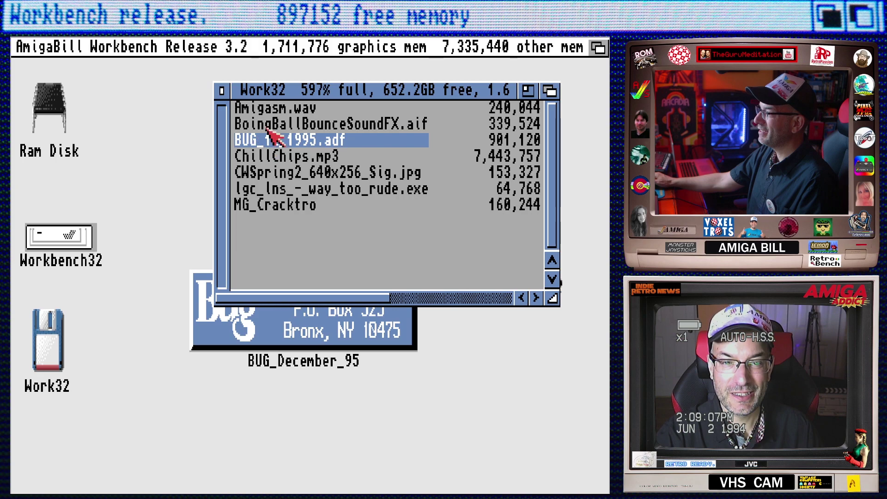
pyautogui.moveTo(286, 87); pyautogui.dragTo(311, 44)
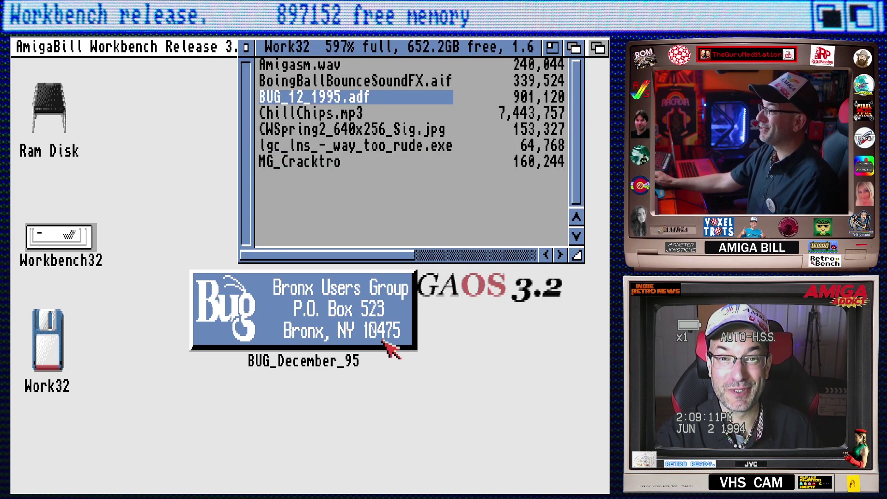
pyautogui.doubleClick(322, 339)
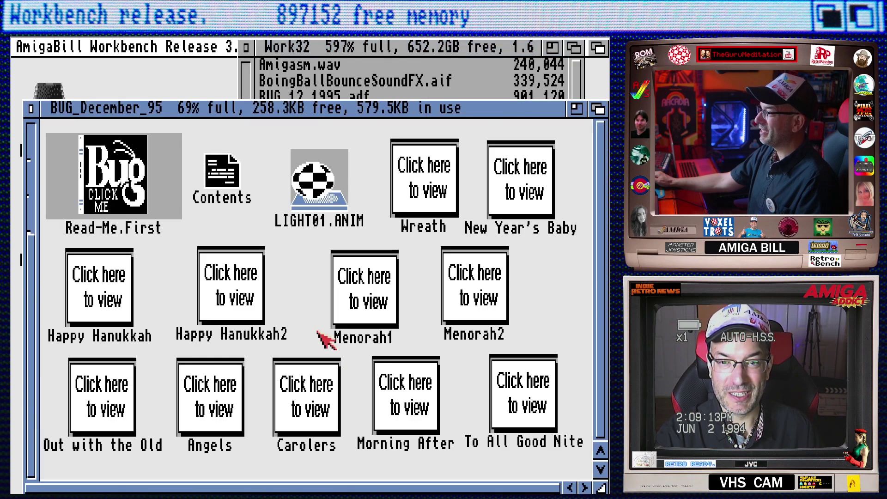
pyautogui.doubleClick(419, 194)
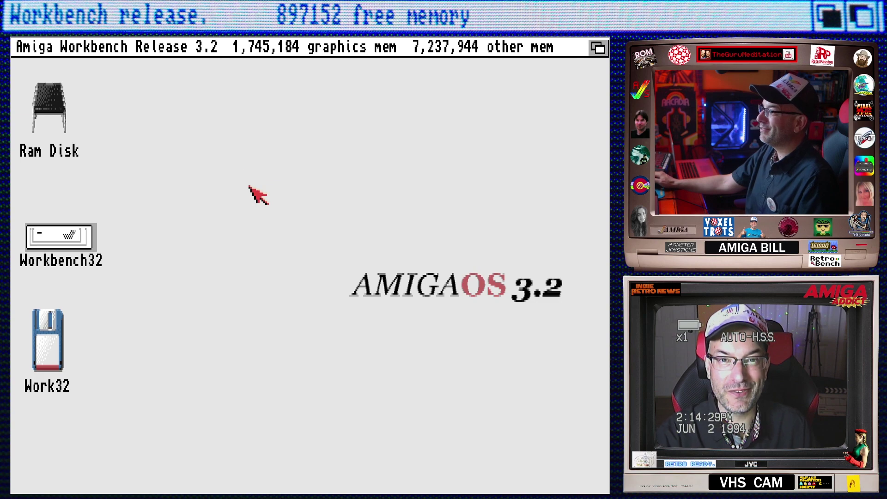
# Run a Find Files search for names containing 'rude', finding Work32:lgc_lns_-_way_too_rude.exe.
pyautogui.rightClick(159, 175)
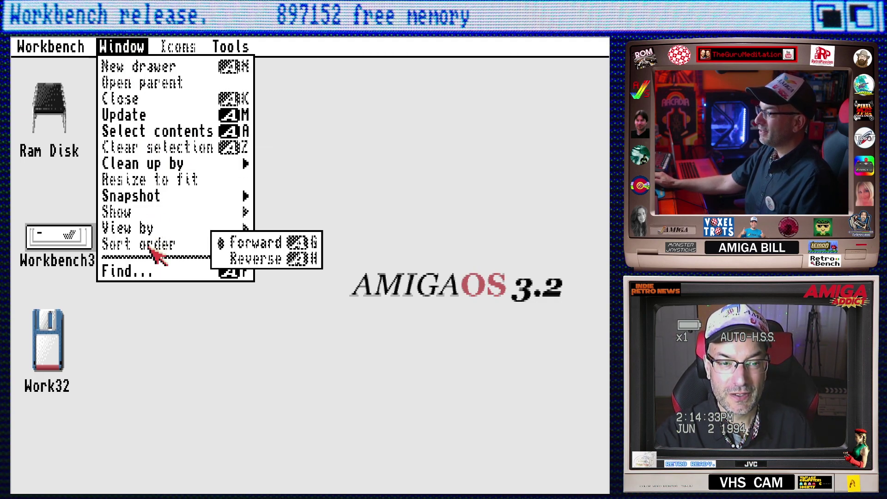
pyautogui.rightClick(154, 273)
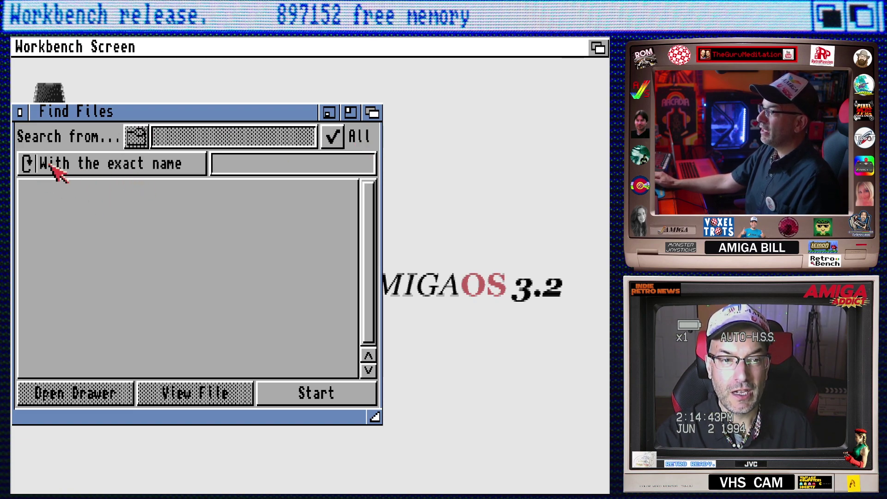
pyautogui.click(103, 169)
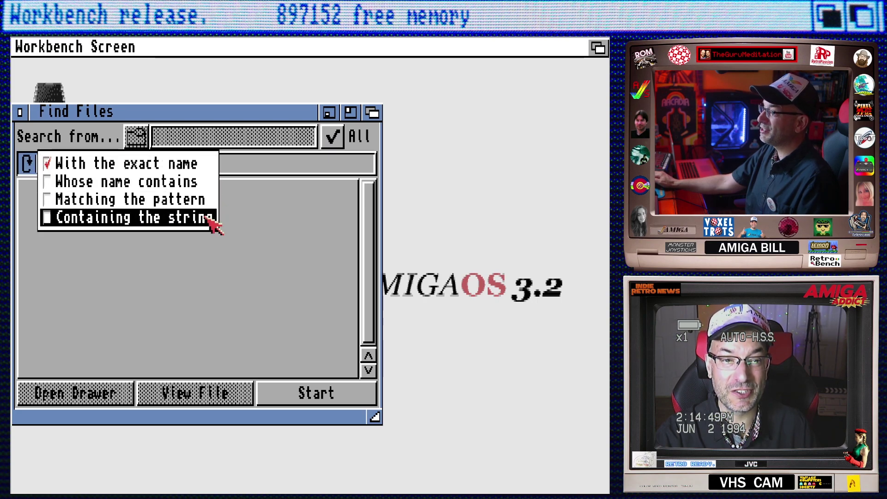
pyautogui.click(179, 185)
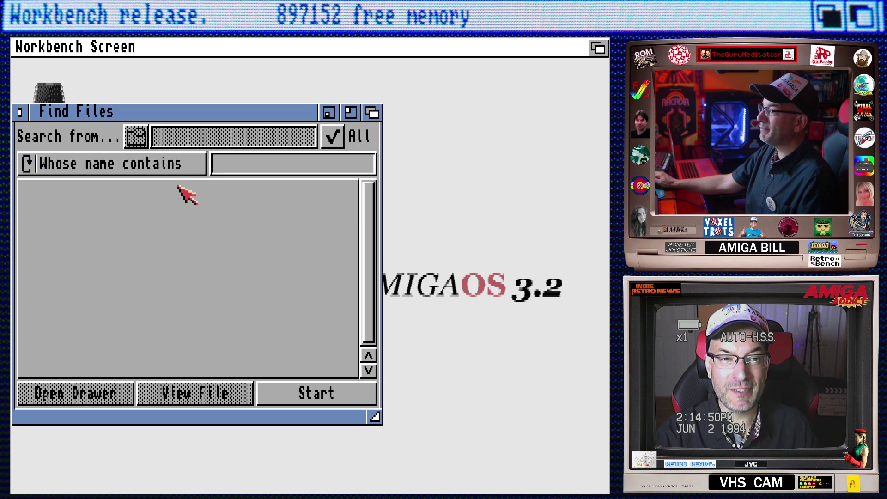
pyautogui.click(238, 166)
pyautogui.write('ru')
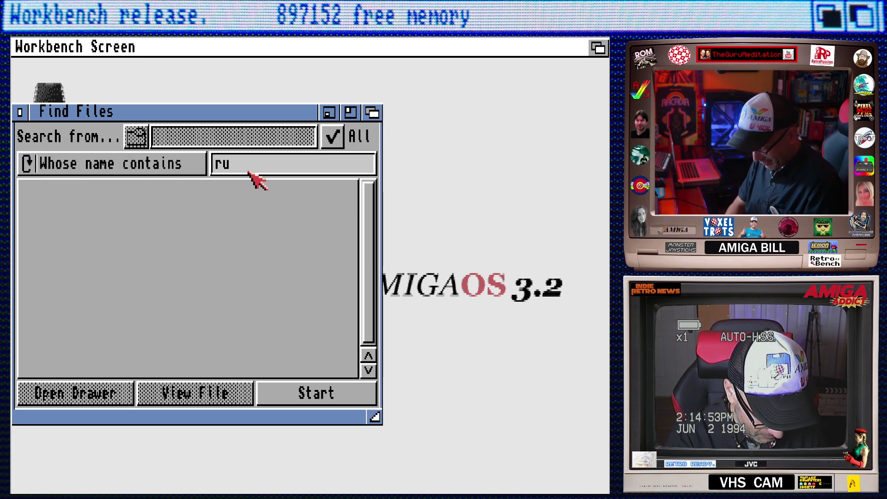
pyautogui.write('de')
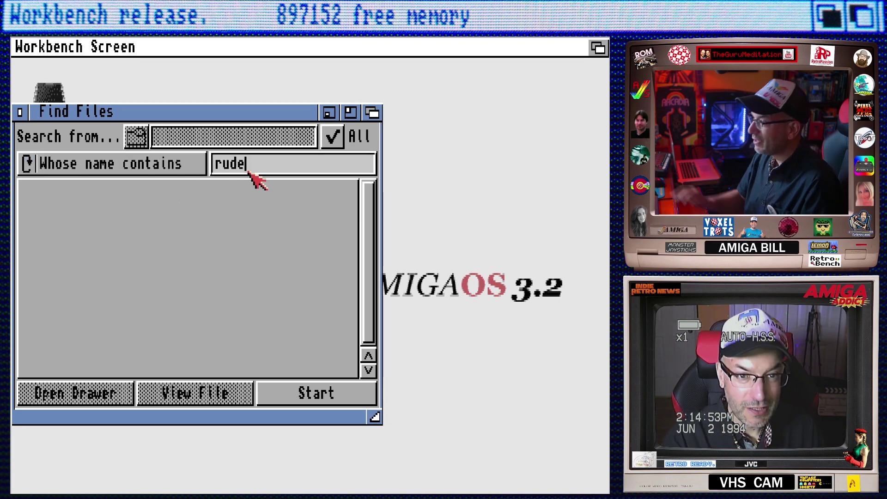
pyautogui.click(313, 396)
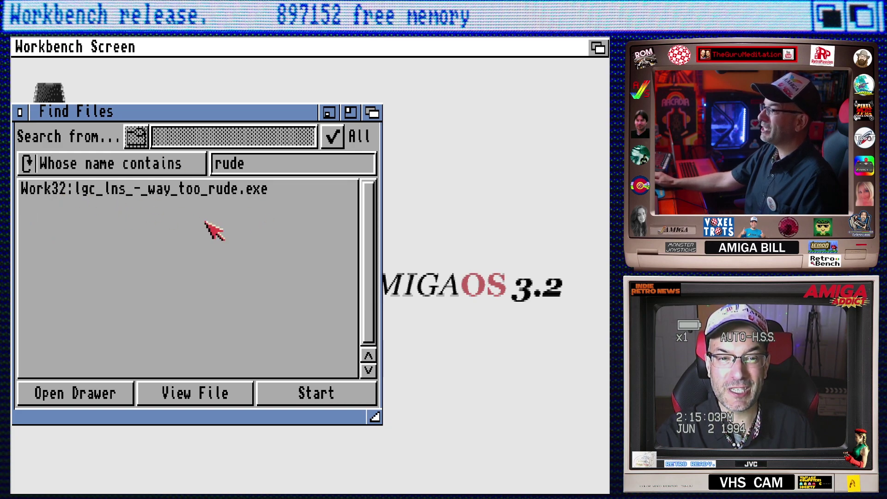
# Open the Work32 drawer from the lgc_lns_-_way_too_rude.exe search result.
pyautogui.click(193, 191)
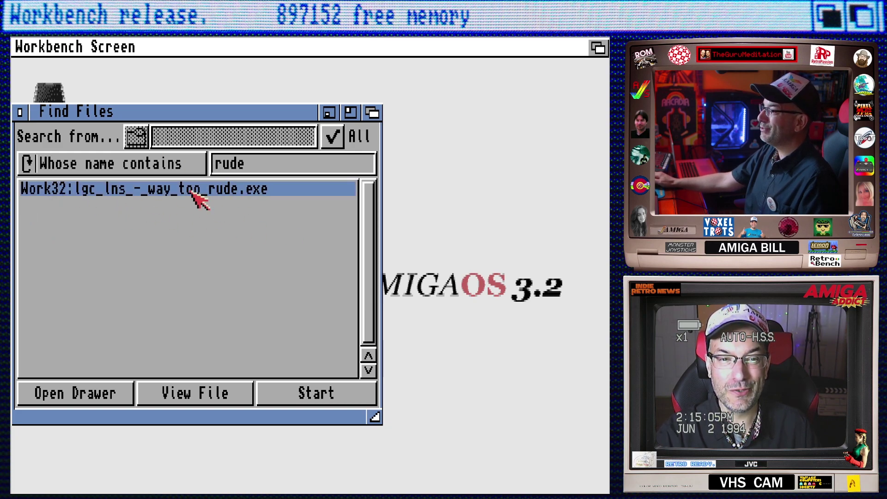
pyautogui.click(96, 399)
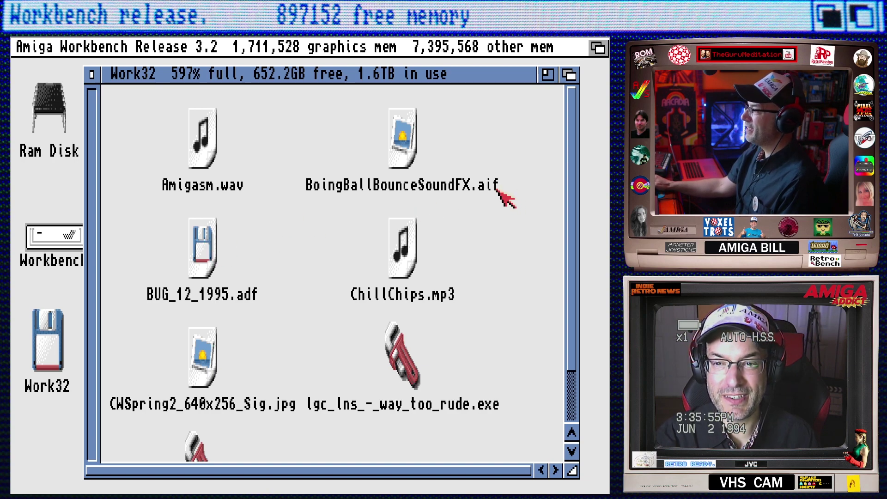
pyautogui.doubleClick(401, 148)
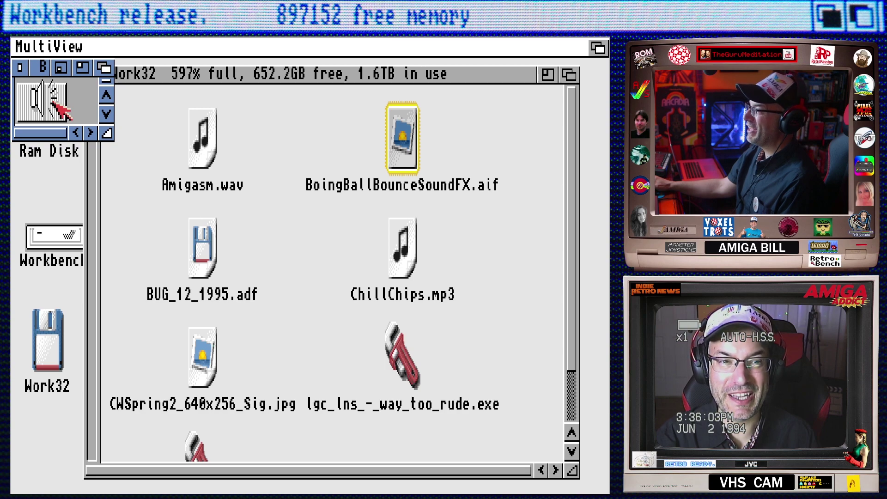
pyautogui.click(24, 71)
pyautogui.click(254, 139)
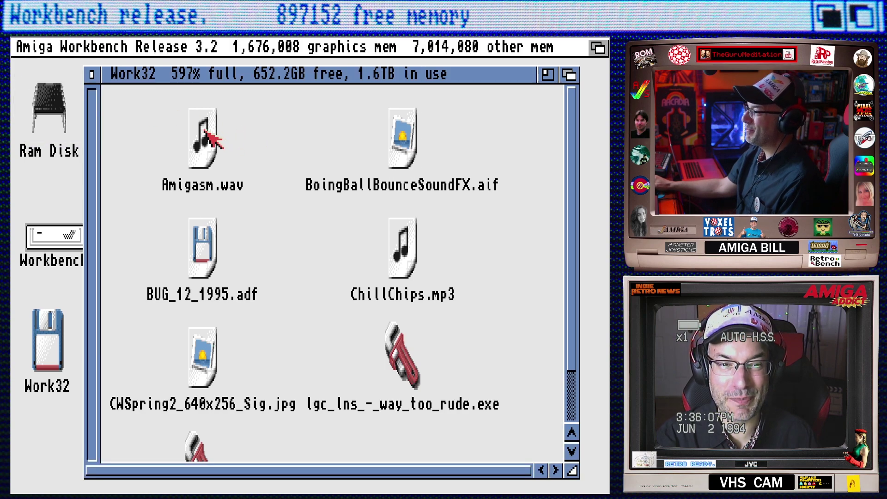
pyautogui.doubleClick(209, 135)
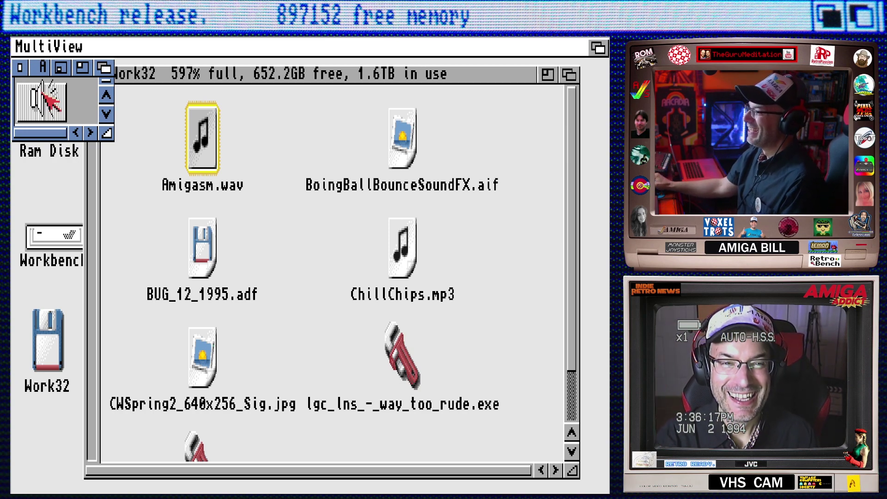
pyautogui.click(20, 68)
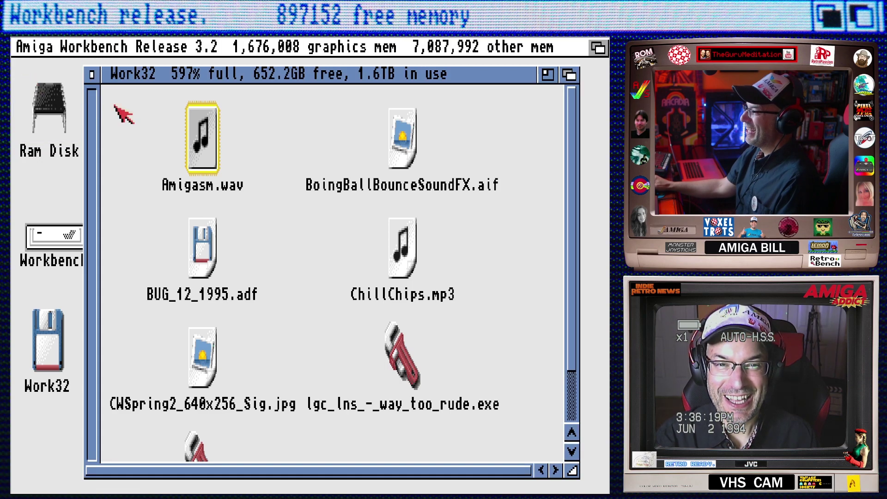
pyautogui.click(270, 140)
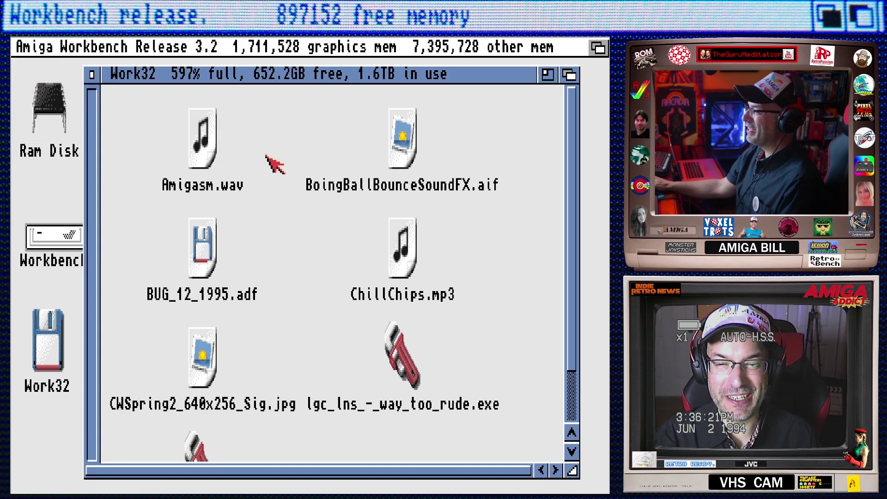
pyautogui.scroll(-3, 270, 163)
# View CWSpring2_640x256_Sig.jpg in MultiView and scroll through the blossom picture.
pyautogui.scroll(2, 272, 163)
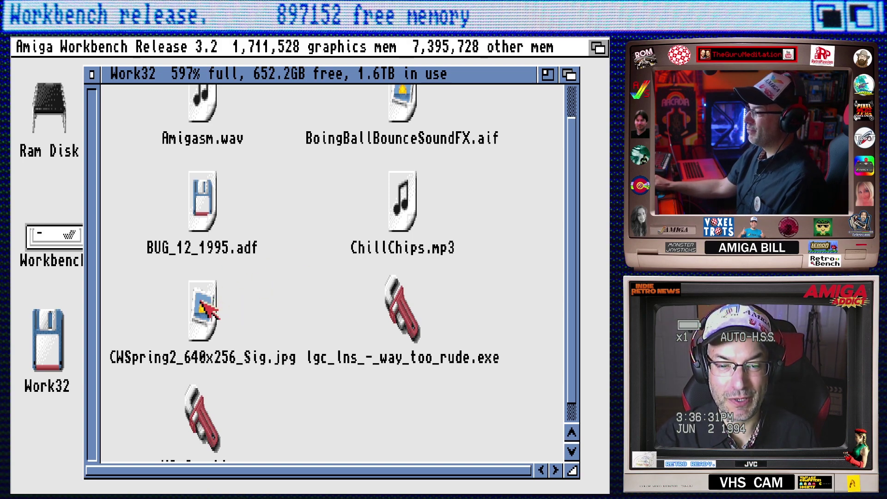
pyautogui.click(206, 311)
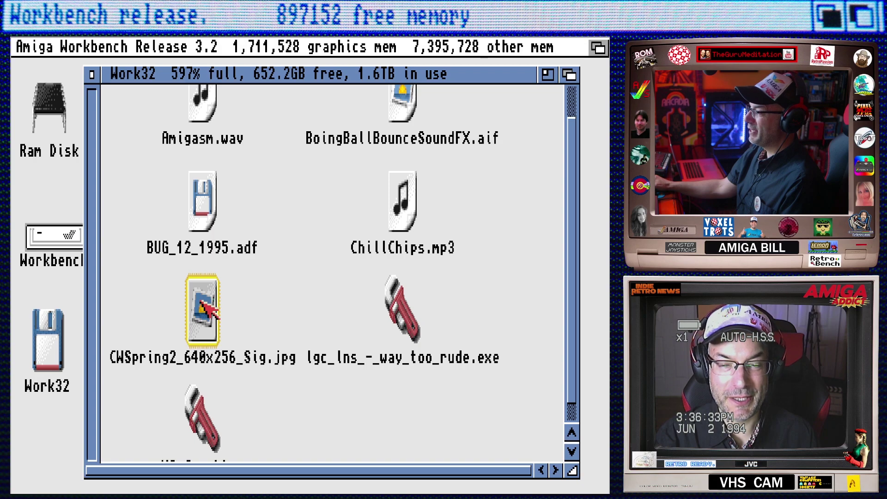
pyautogui.scroll(-2, 316, 211)
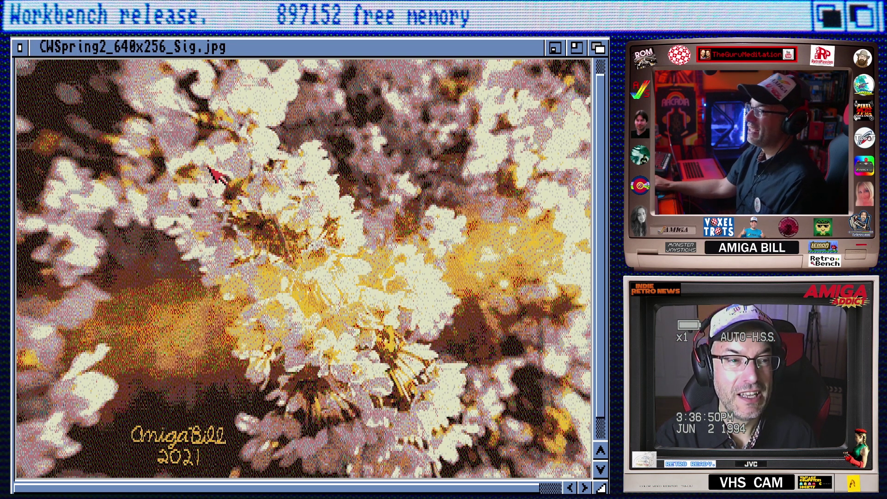
pyautogui.scroll(-1, 277, 240)
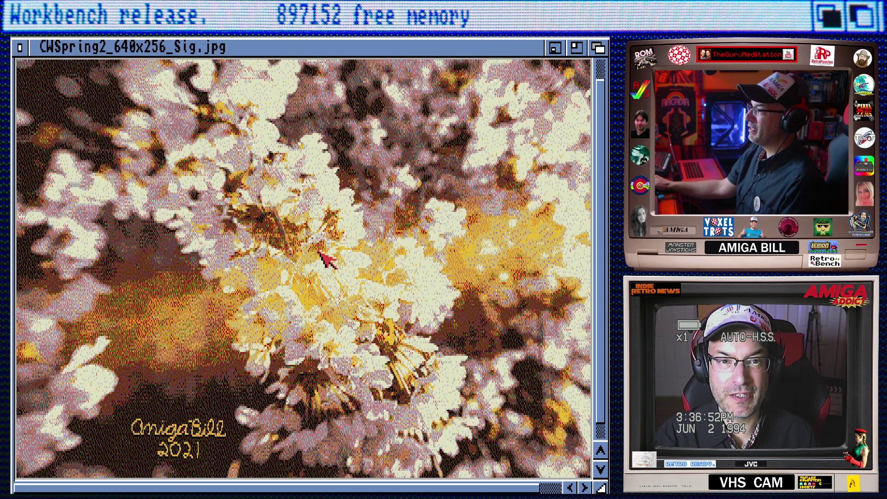
pyautogui.scroll(-3, 319, 250)
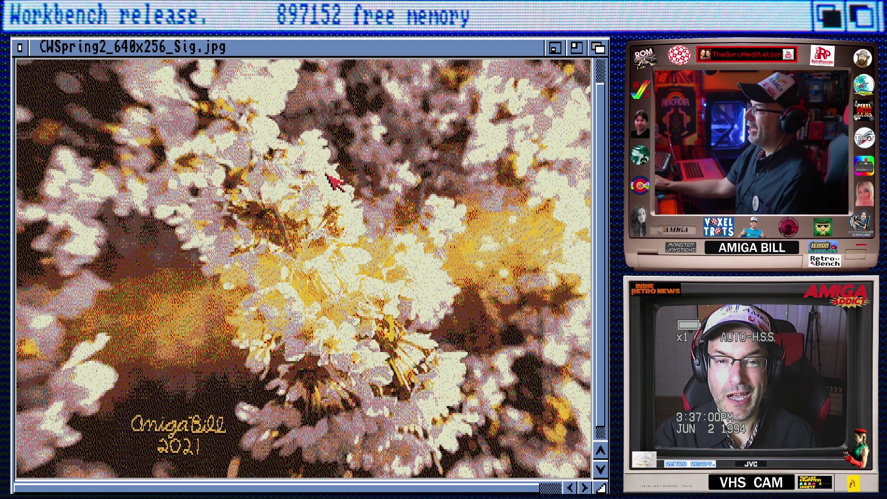
pyautogui.scroll(-2, 295, 165)
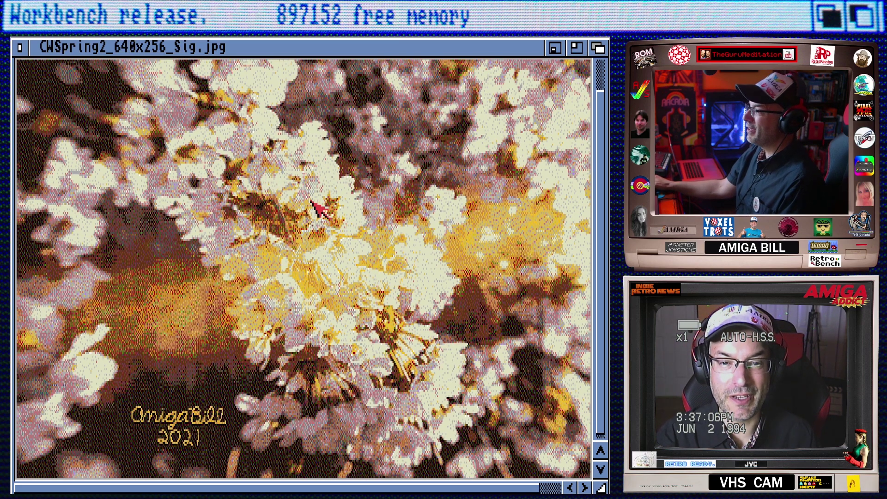
pyautogui.scroll(1, 316, 206)
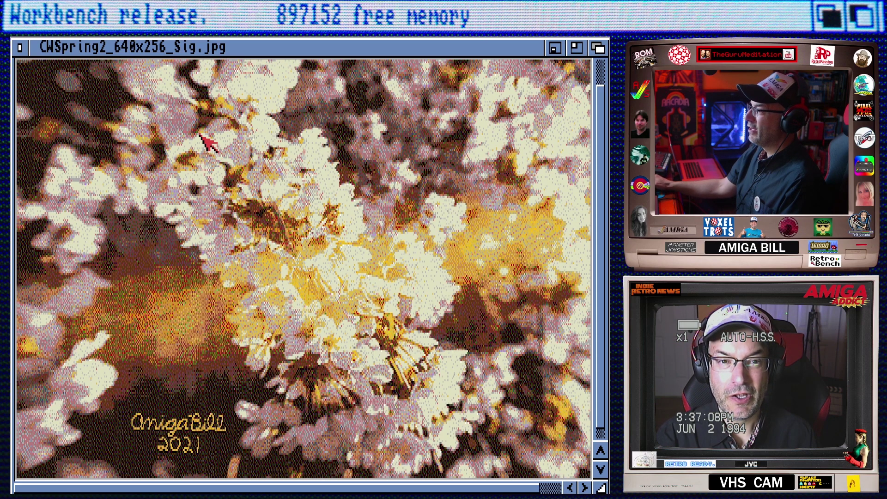
pyautogui.scroll(-1, 207, 144)
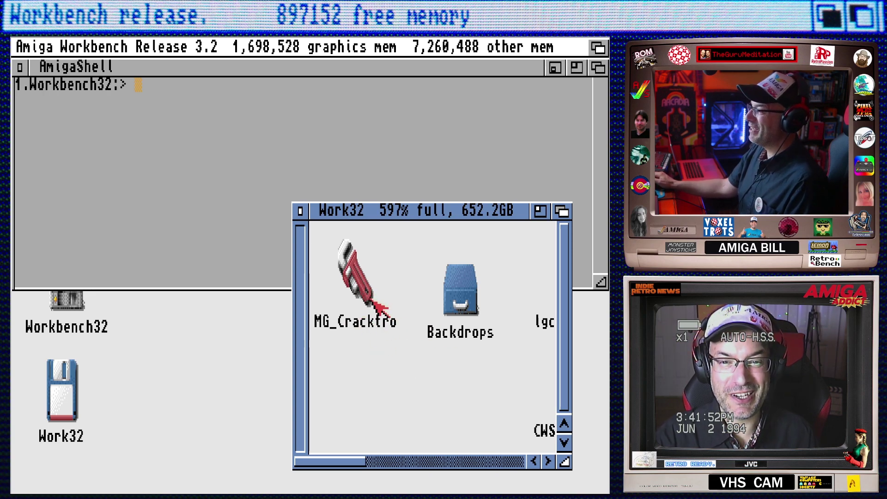
# Drop the MG_Cracktro icon into the AmigaShell to insert Work32:MG_Cracktro, then activate the shell.
pyautogui.moveTo(355, 277); pyautogui.dragTo(202, 140)
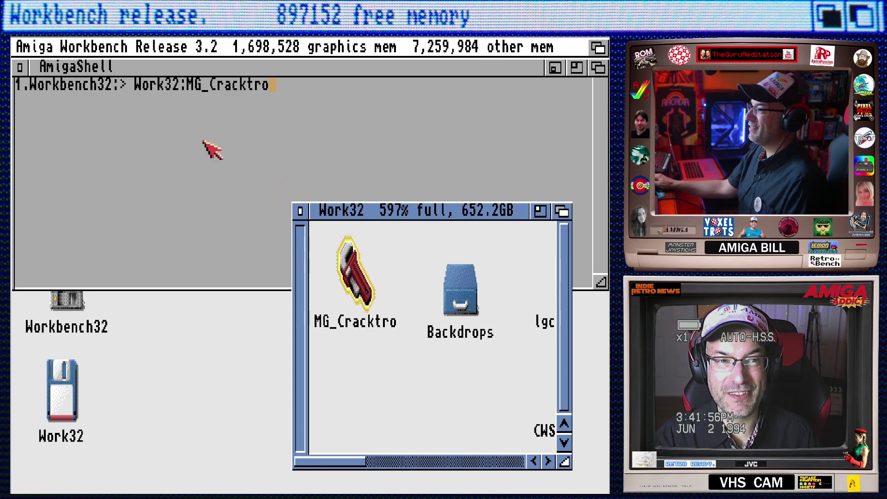
pyautogui.click(178, 162)
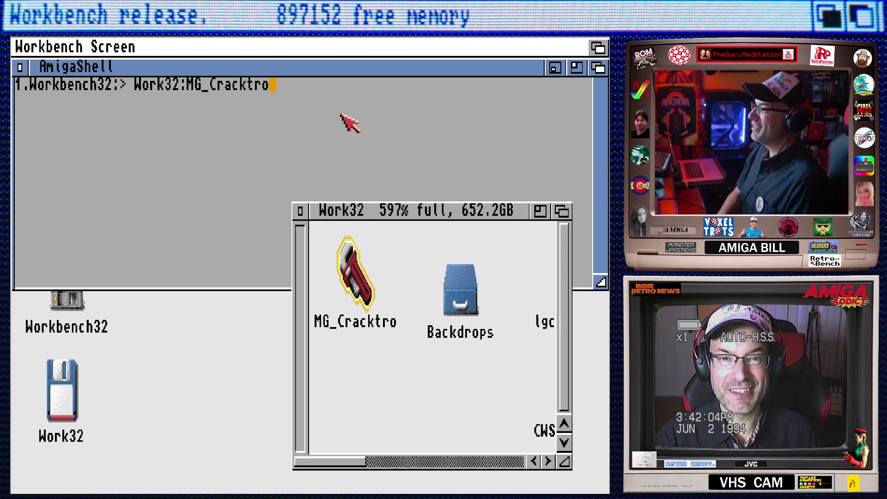
# Execute Work32:MG_Cracktro from the AmigaShell to play the cracktro full-screen.
pyautogui.press('Return')
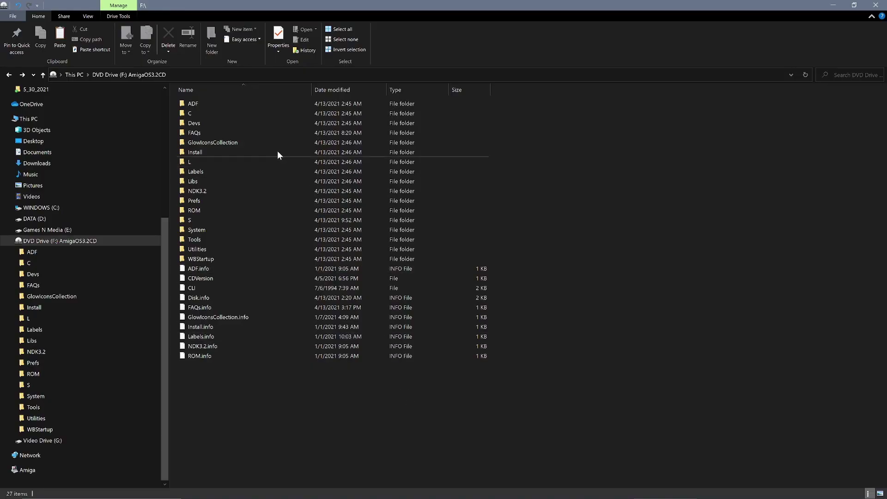
# Open the ADF folder on the AmigaOS3.2CD disc to list its 35 .adf images.
pyautogui.doubleClick(194, 104)
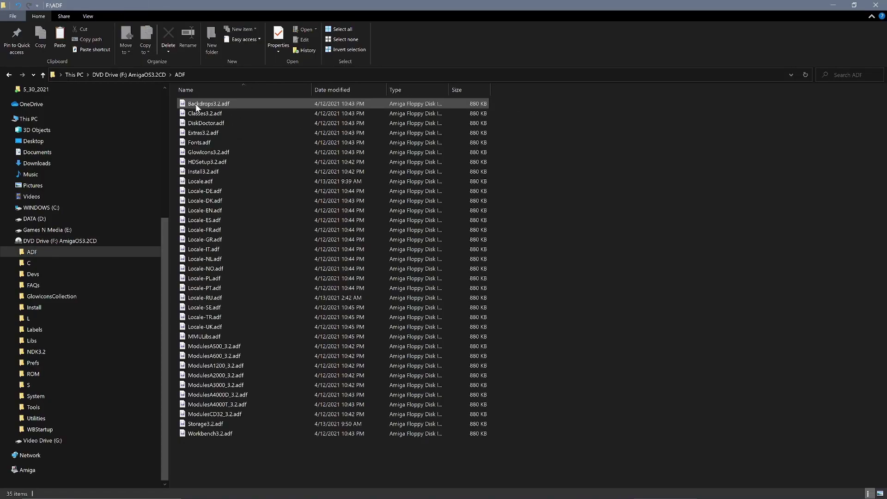